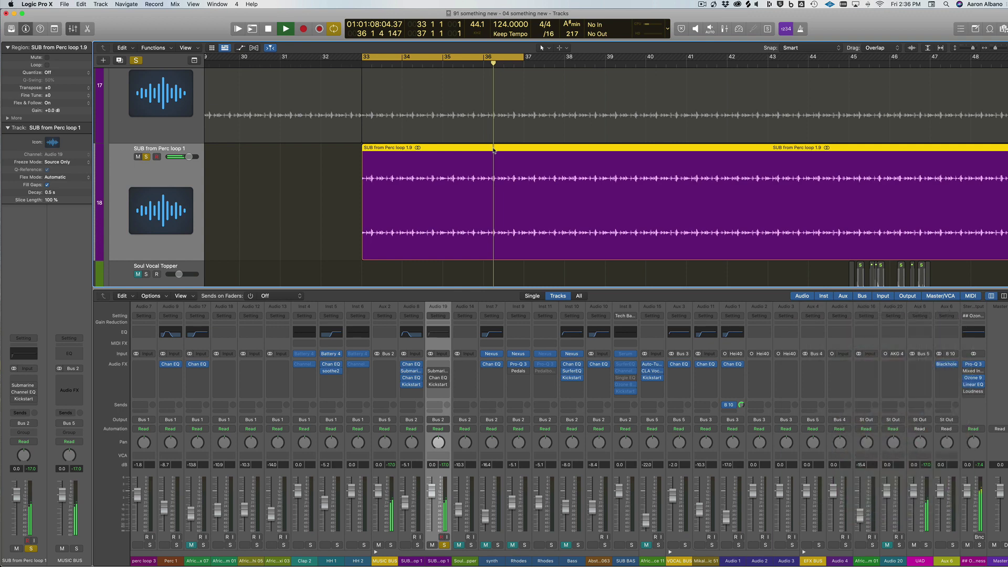
Replay the soloed sub track from bar 33 and stop it near bar 36.
key(space)
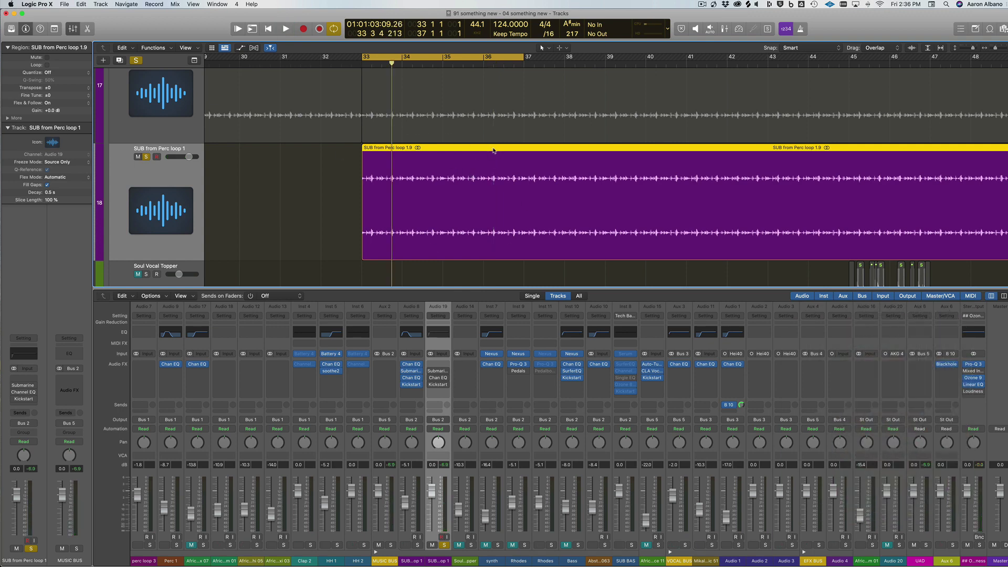
key(space)
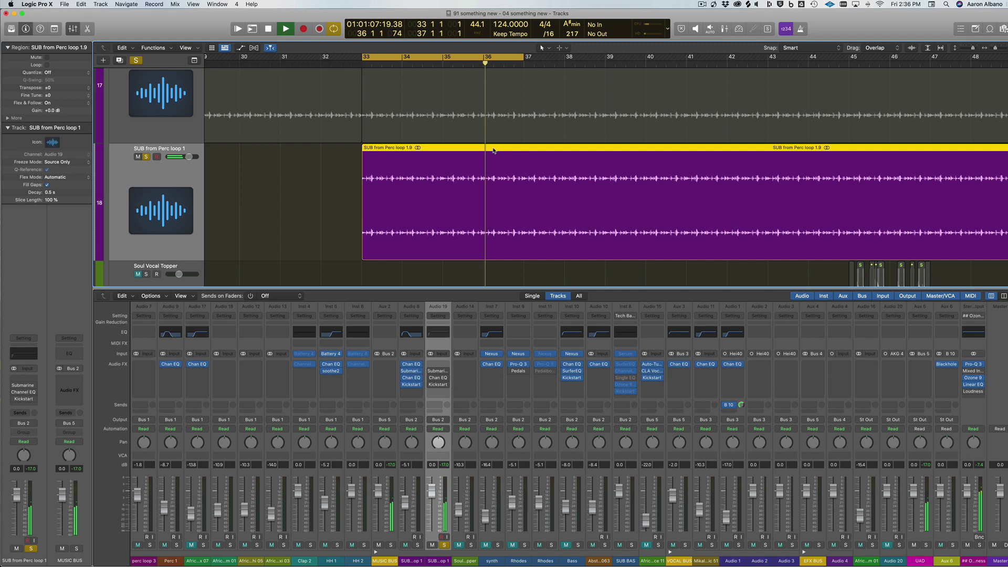
key(space)
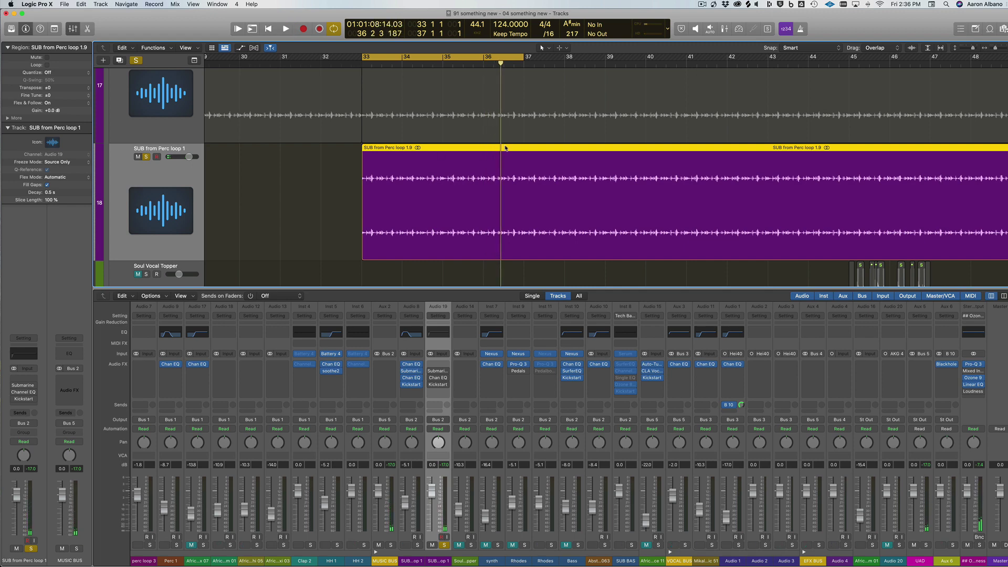
click(439, 378)
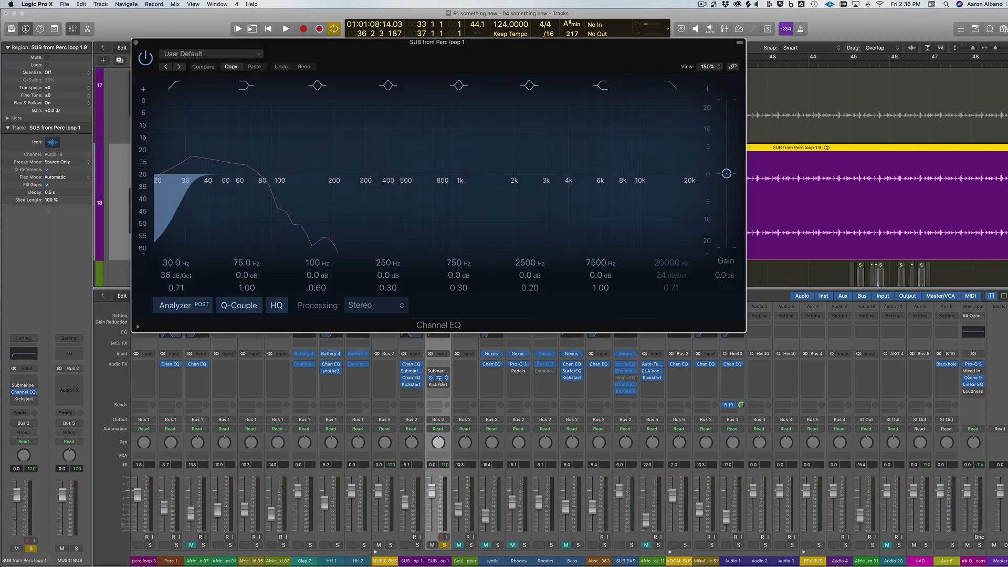
key(space)
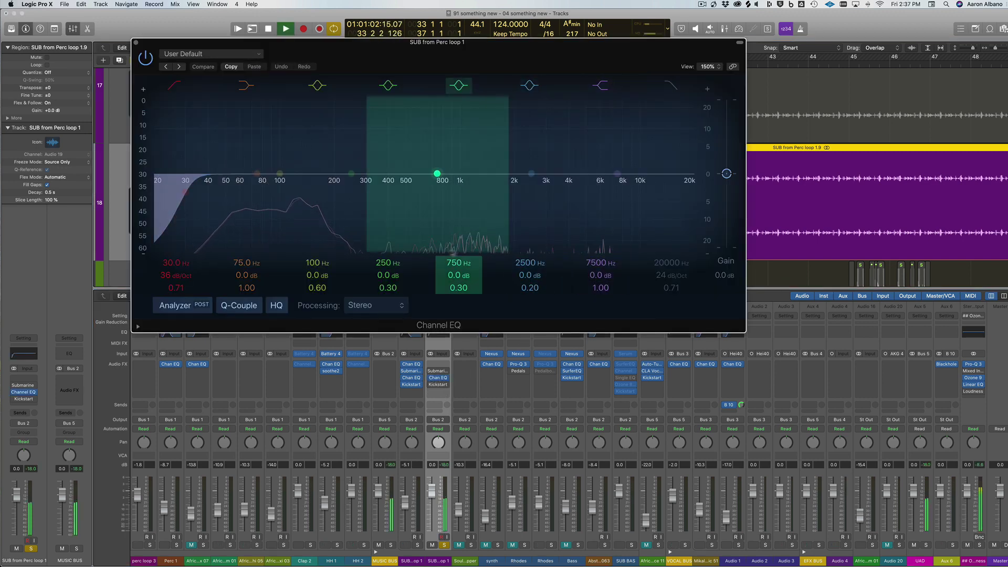
drag(149, 182, 148, 157)
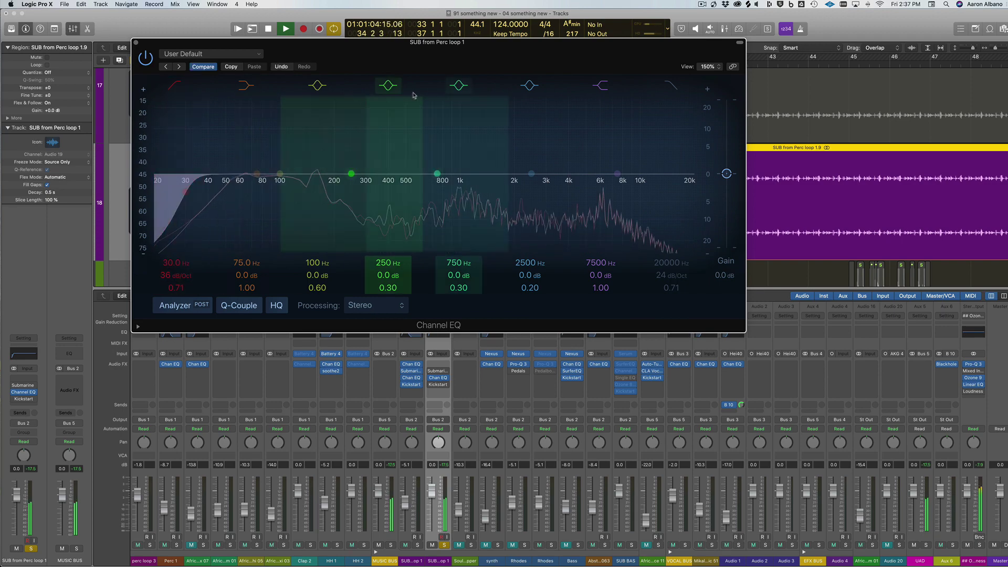
drag(438, 42, 503, 56)
click(363, 242)
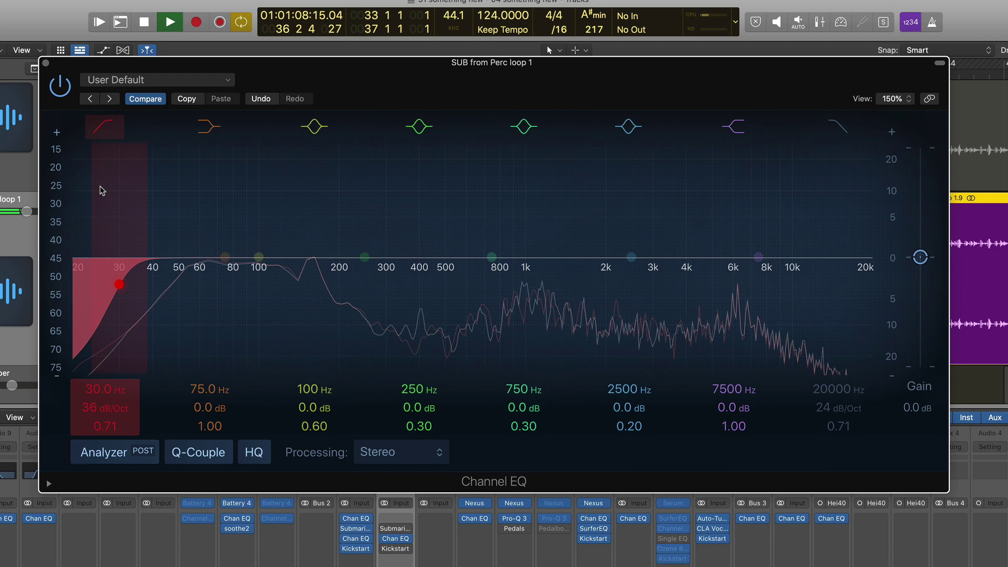
key(space)
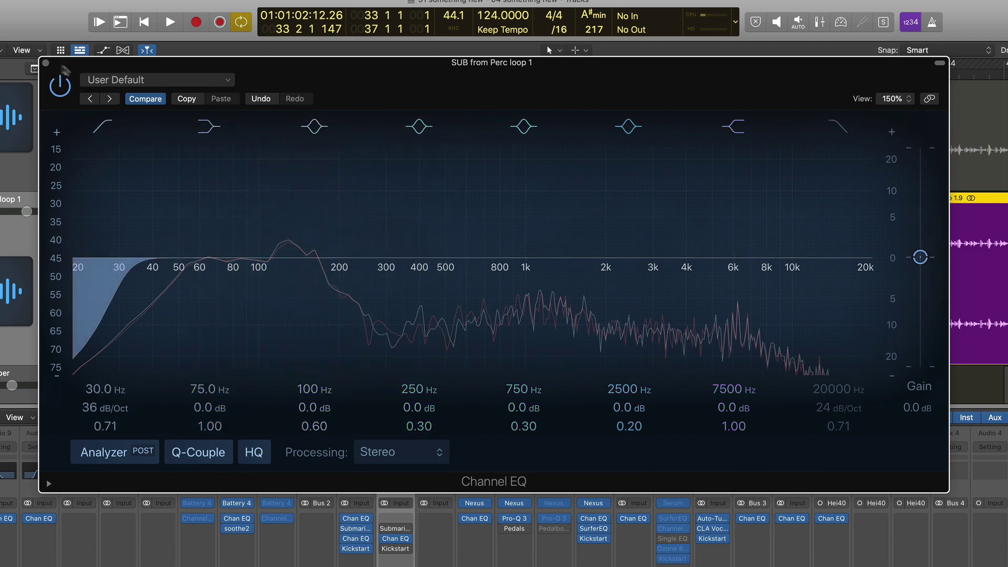
click(46, 64)
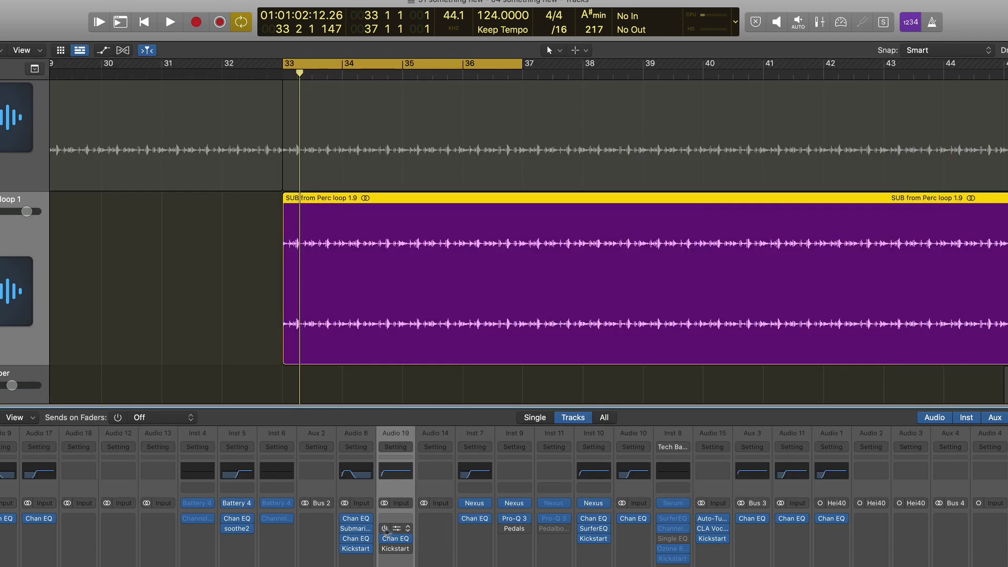
Set Submarine on Audio 19 to MONO SUB and raise its OUTPUT to -4.1.
click(391, 529)
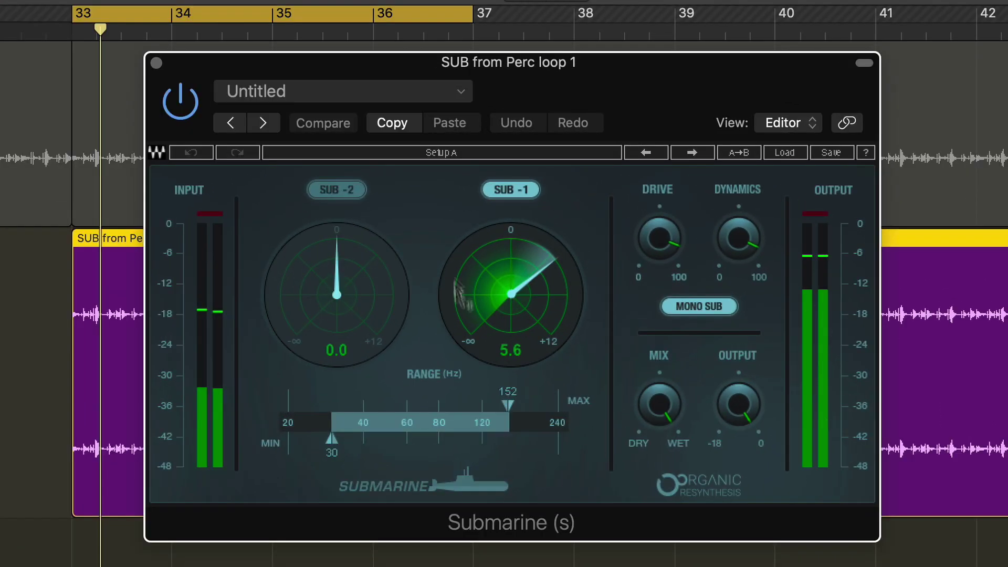
click(659, 238)
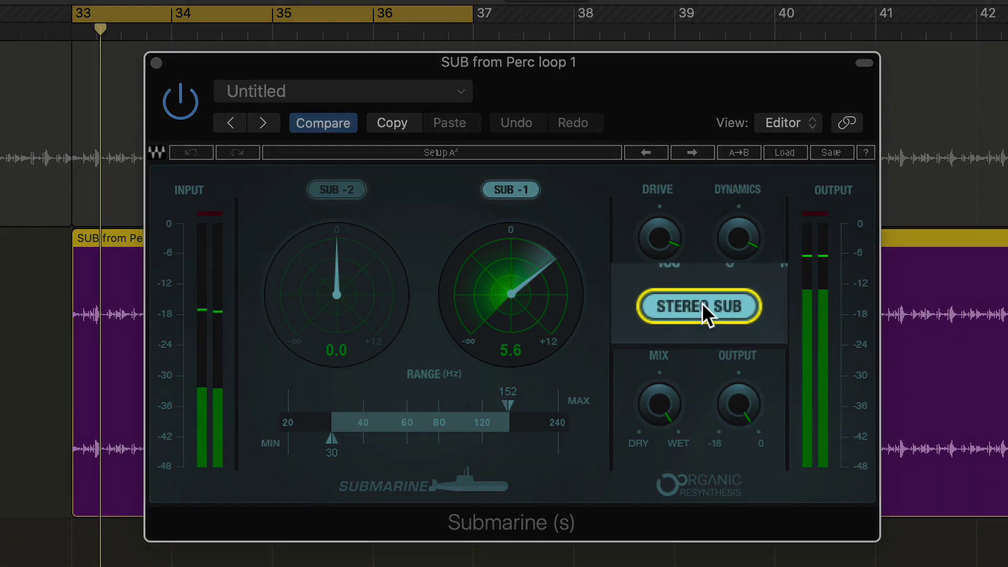
click(709, 307)
click(711, 306)
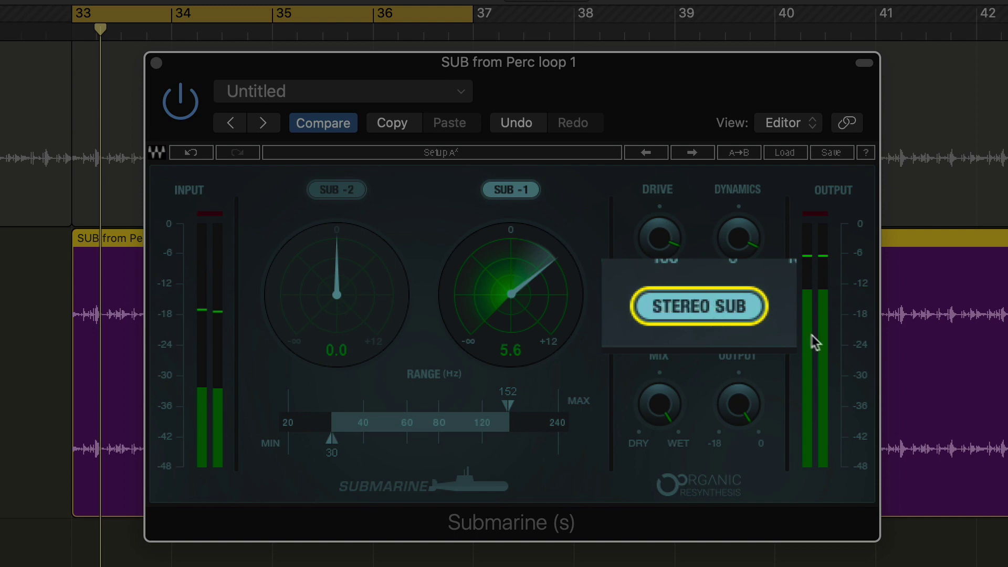
click(732, 300)
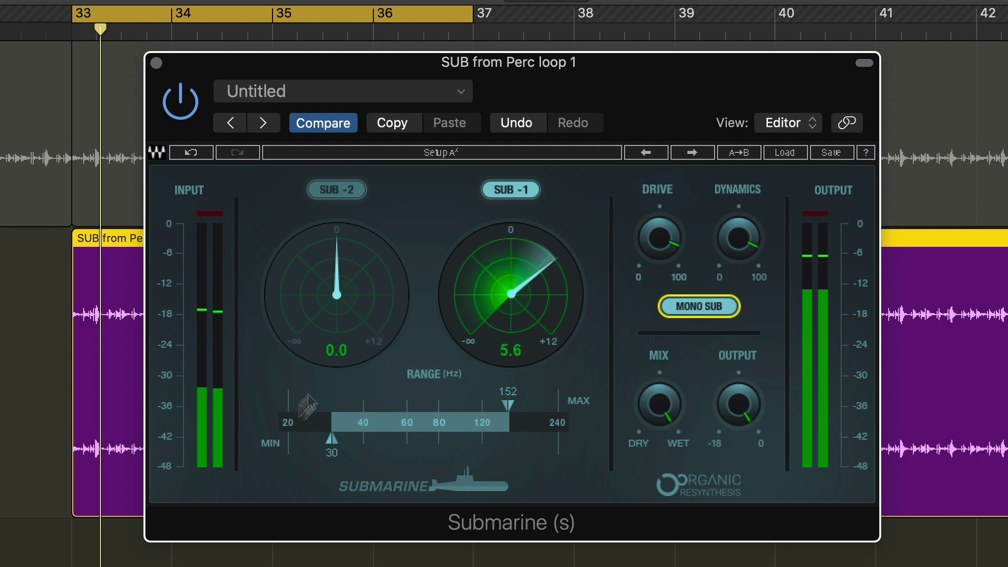
click(330, 443)
drag(742, 407, 738, 404)
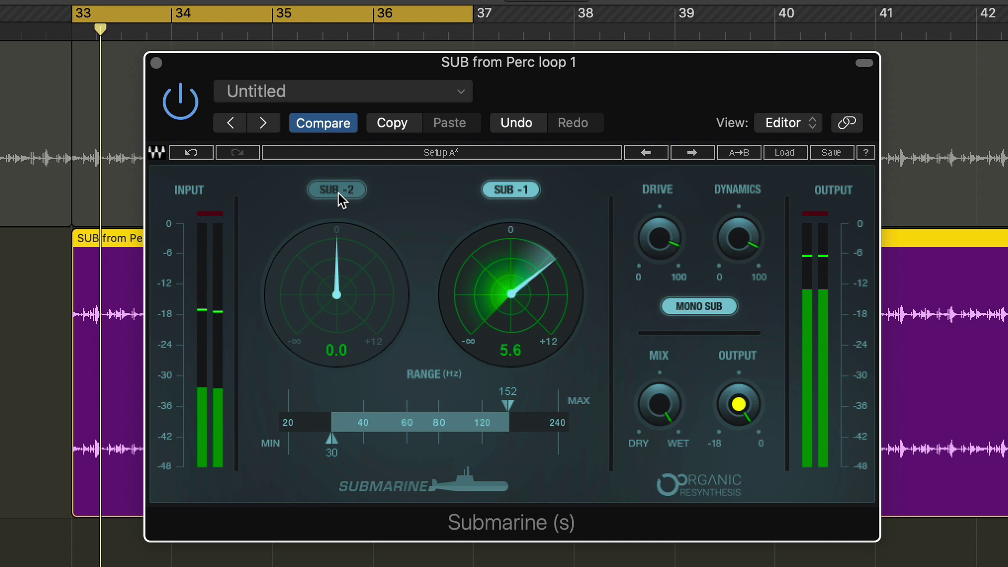
Move the Submarine window aside beside the Channel EQ and turn Compare off.
drag(414, 66, 342, 124)
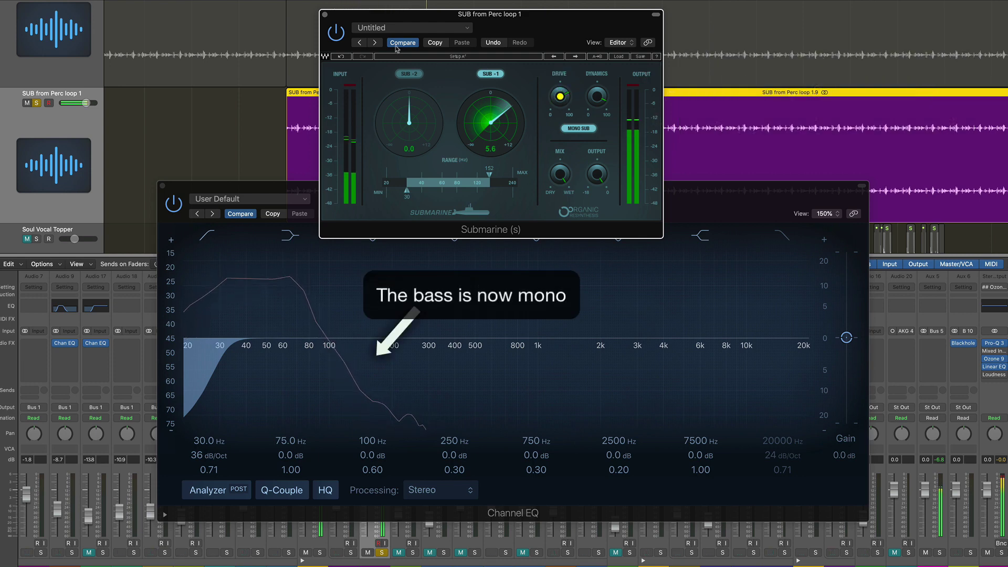
click(401, 43)
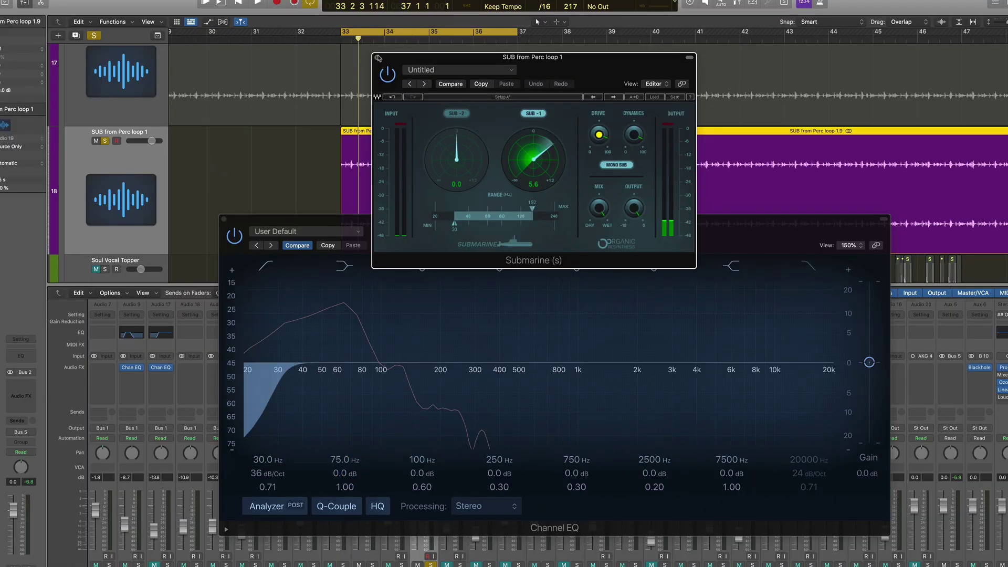
Close Submarine and Channel EQ, then power on Kickstart on Audio 19 at 100% mix.
click(378, 58)
click(224, 219)
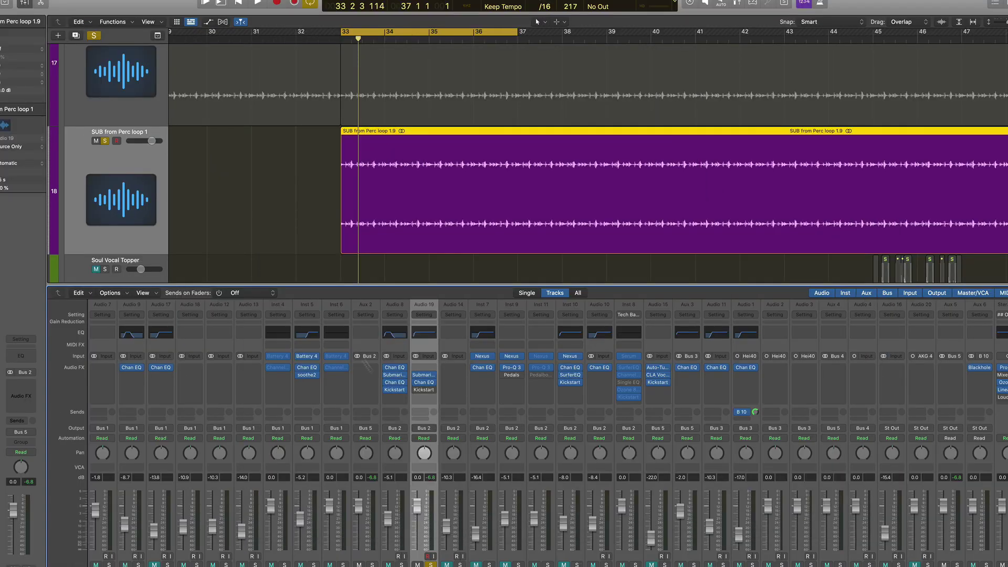
click(424, 393)
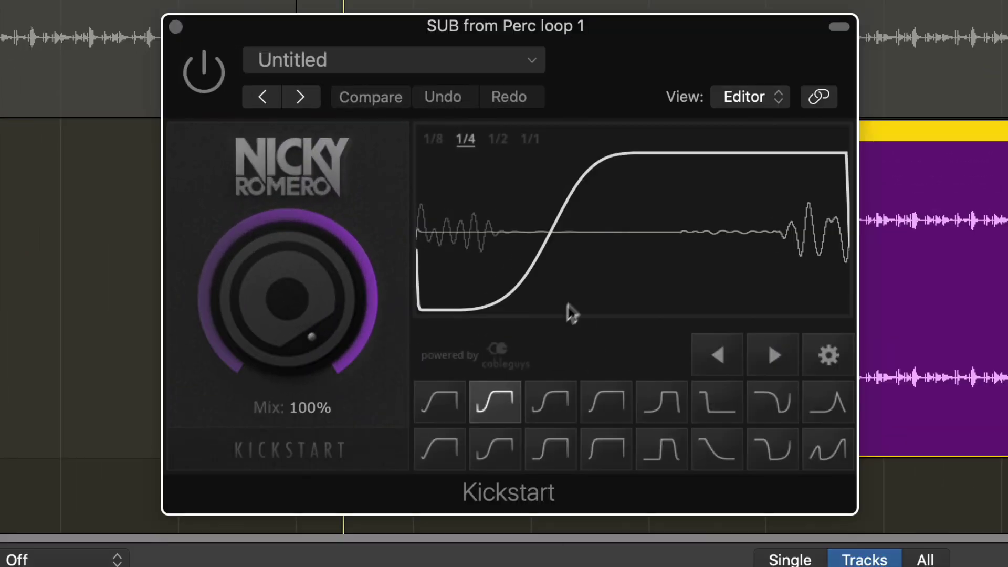
click(205, 76)
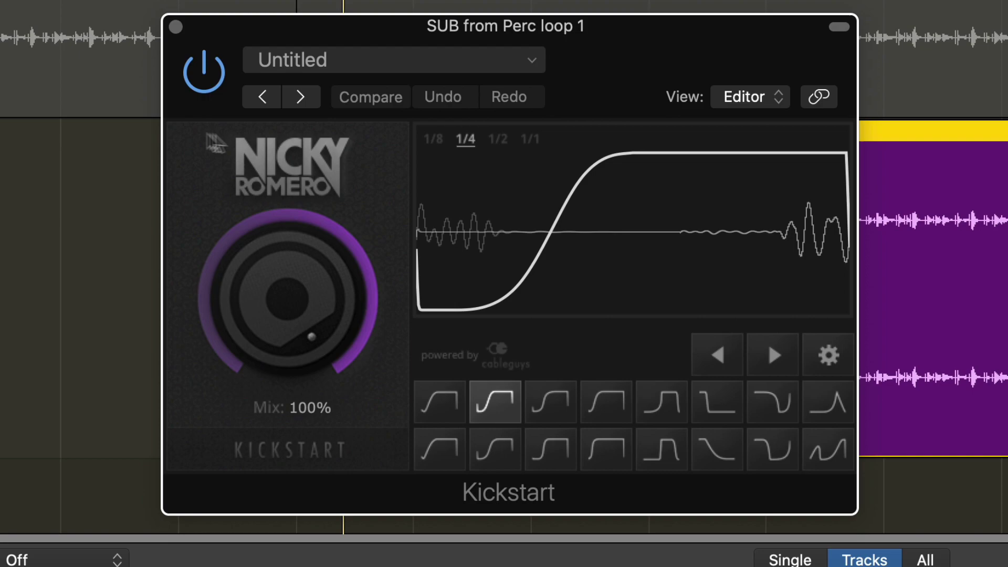
click(176, 27)
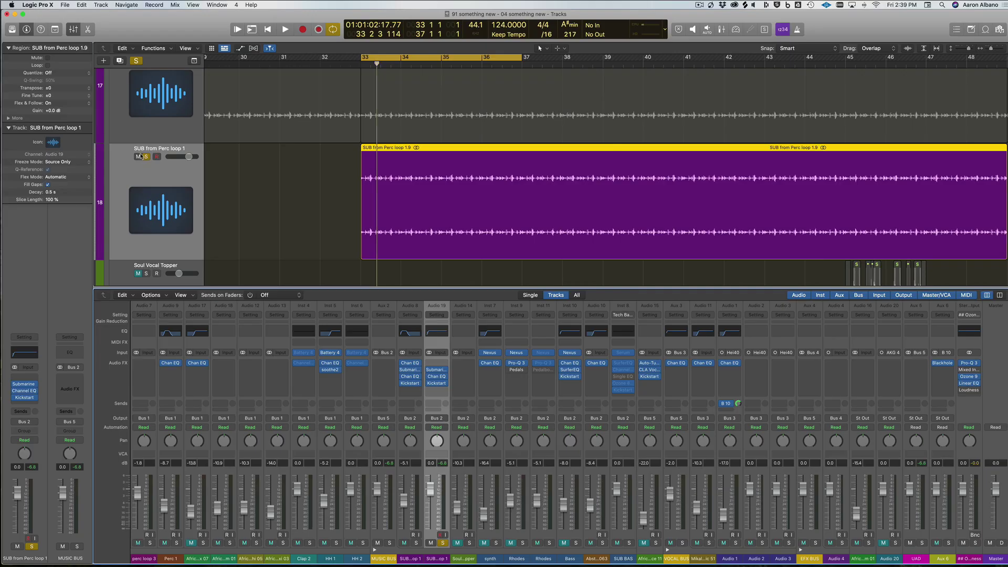
Unsolo the sub track, mute track 18, and play from bar 33, briefly soloing the SUB strip.
click(145, 156)
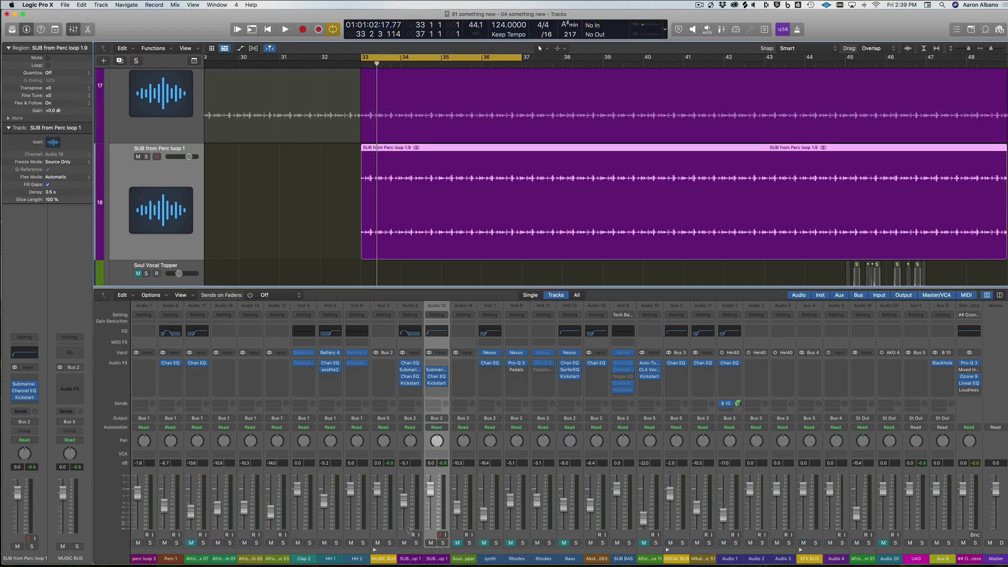
click(430, 543)
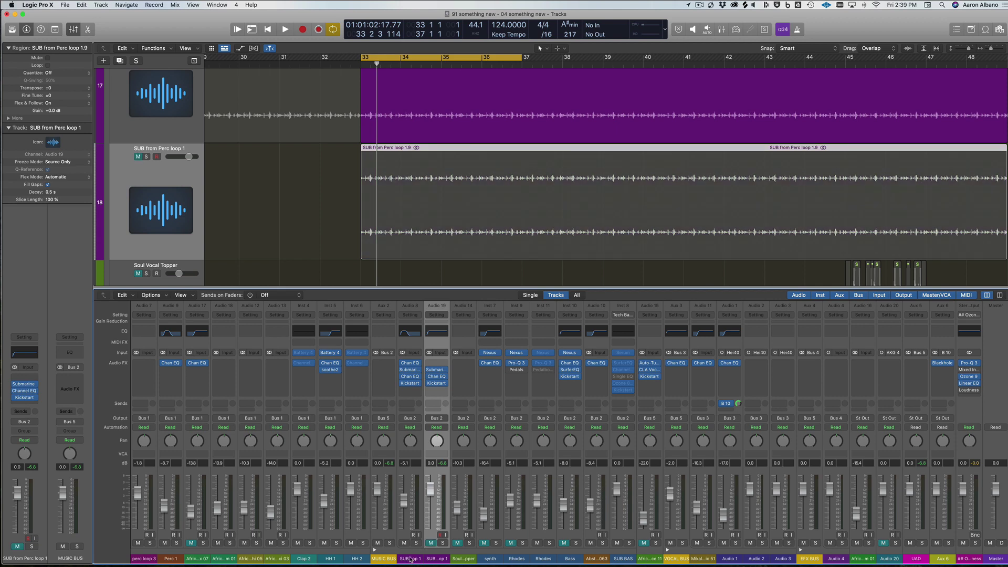
key(space)
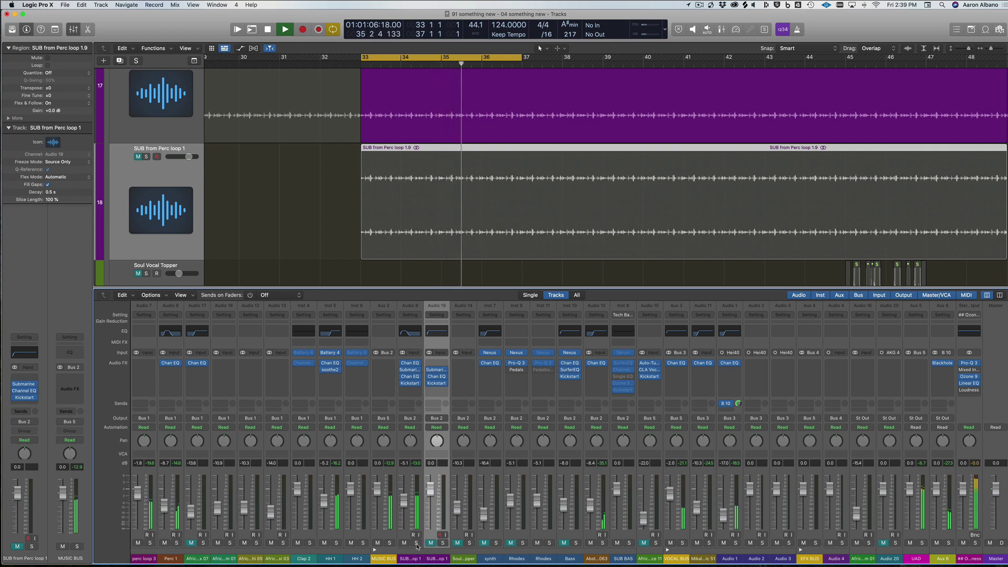
click(416, 544)
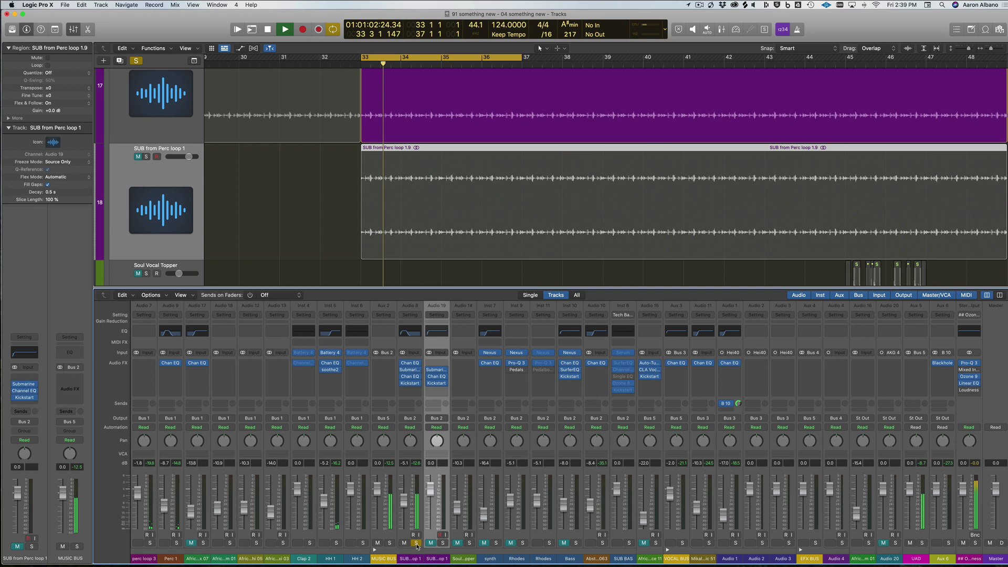
click(416, 543)
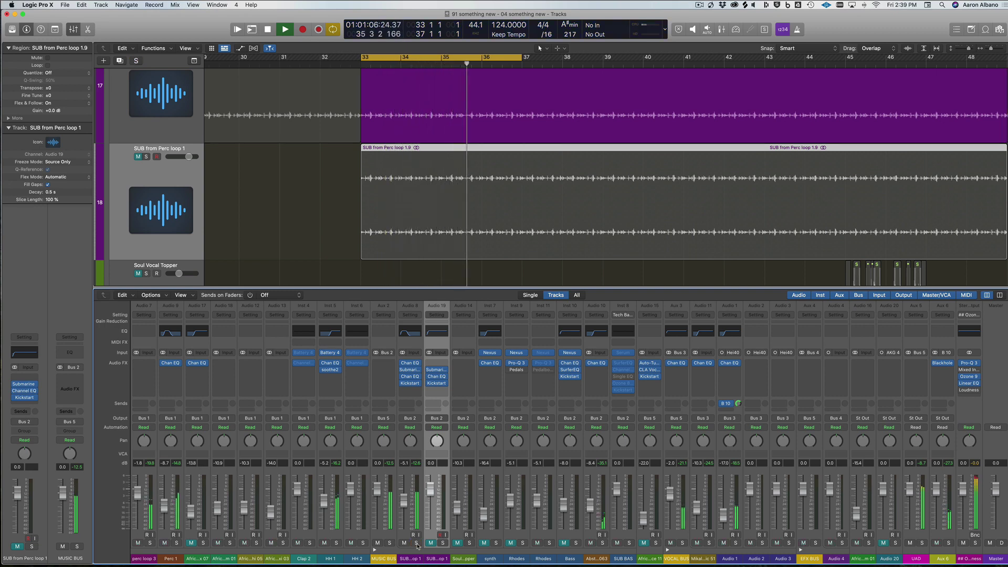
key(space)
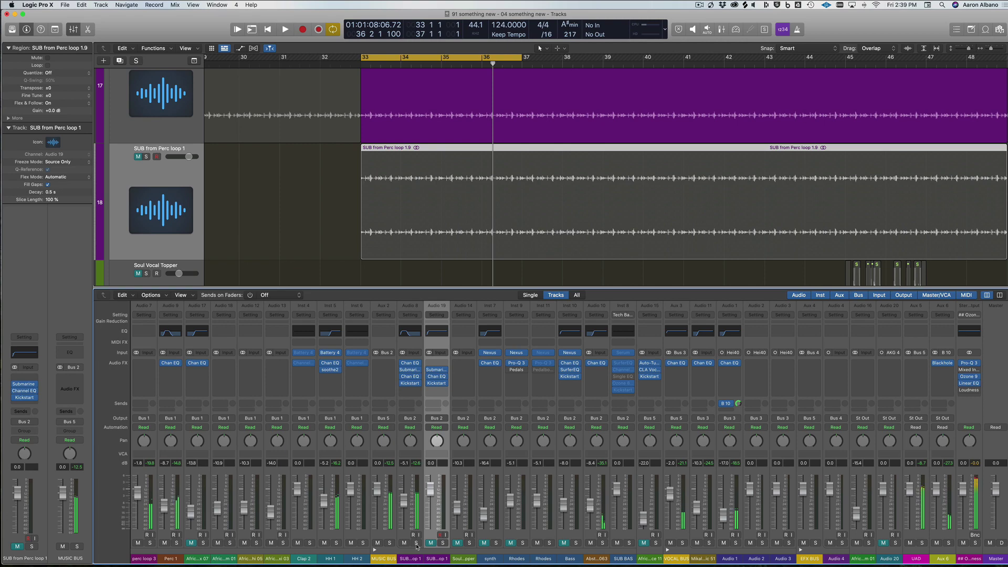
Reopen the Submarine plug-in on the Audio 19 channel strip.
click(436, 369)
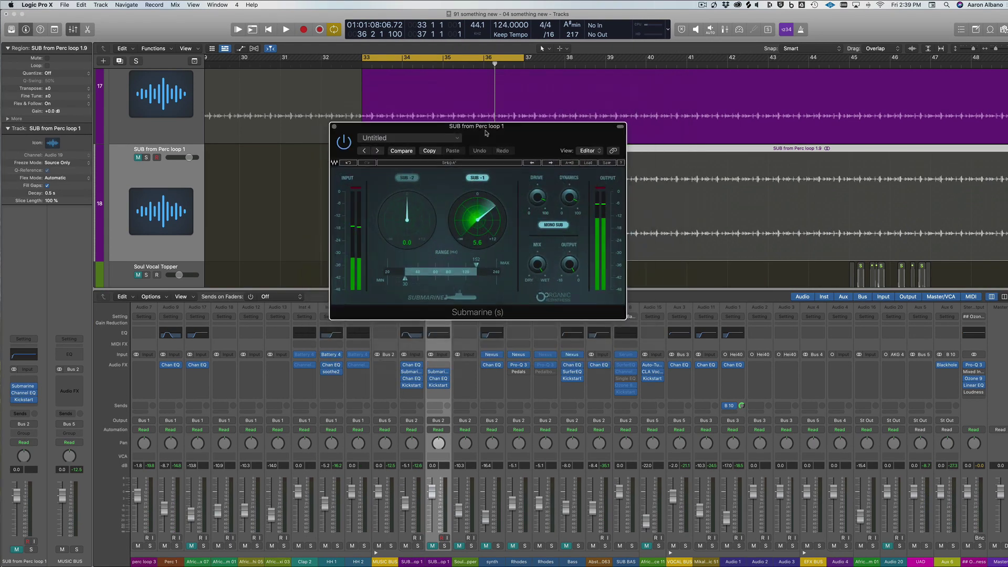